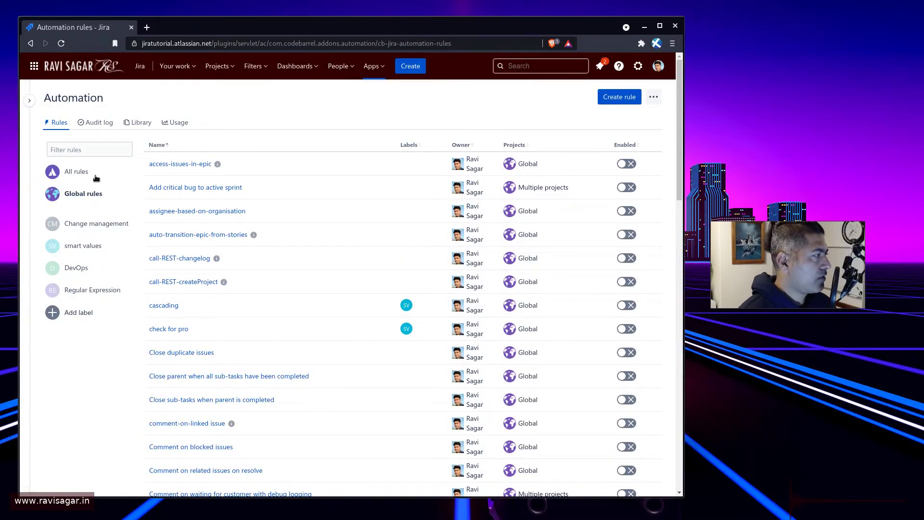
Filter all automation rules by "copy" and open the Issue transitioned trigger of the copy-field-from-parent-subtask rule
click(88, 175)
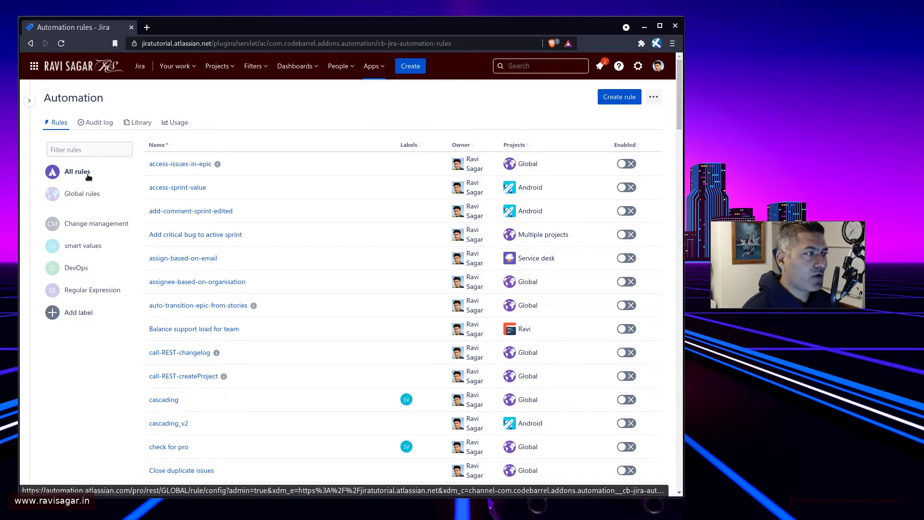
click(94, 149)
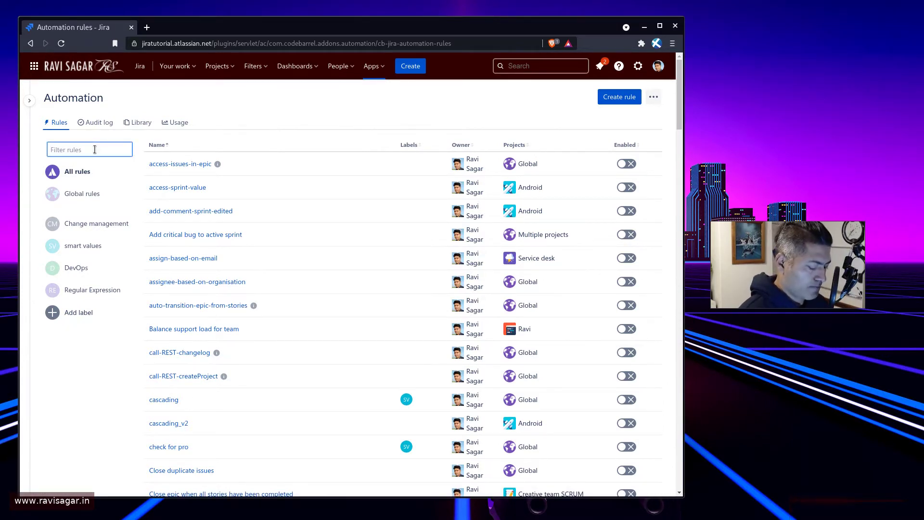
text(copy)
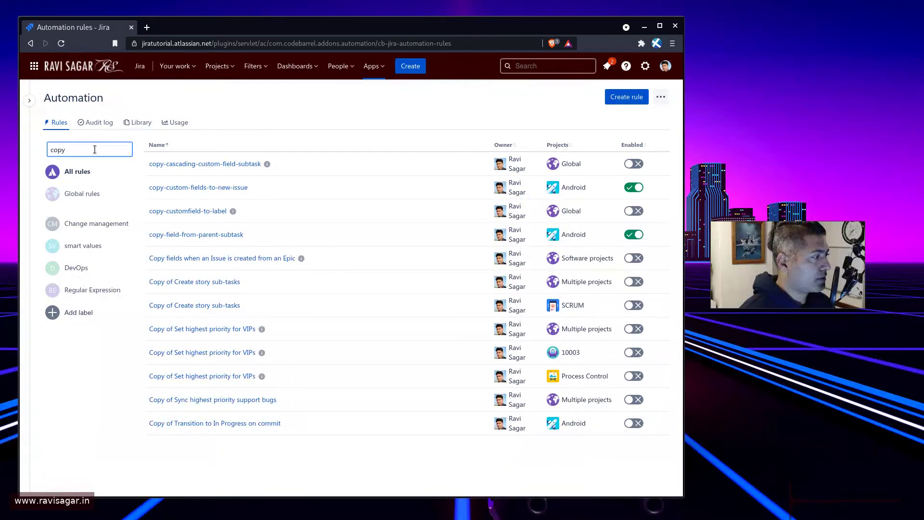
click(199, 236)
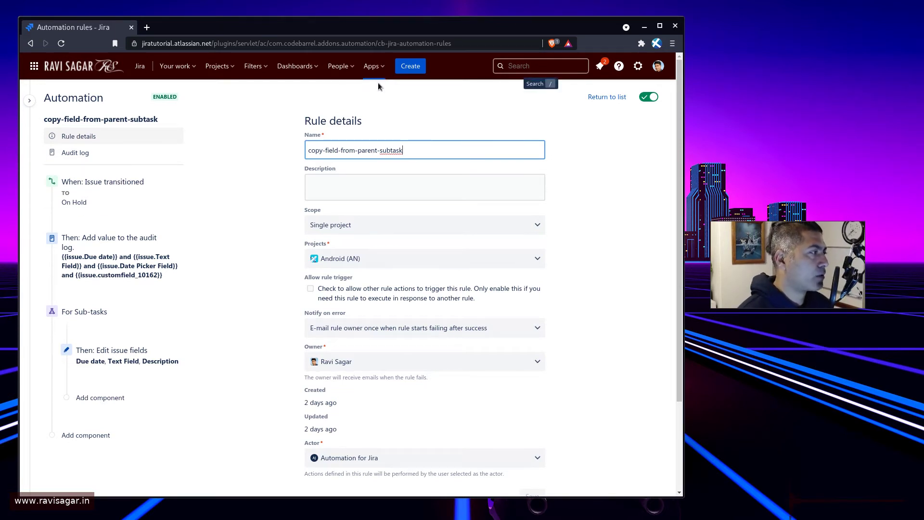
click(102, 185)
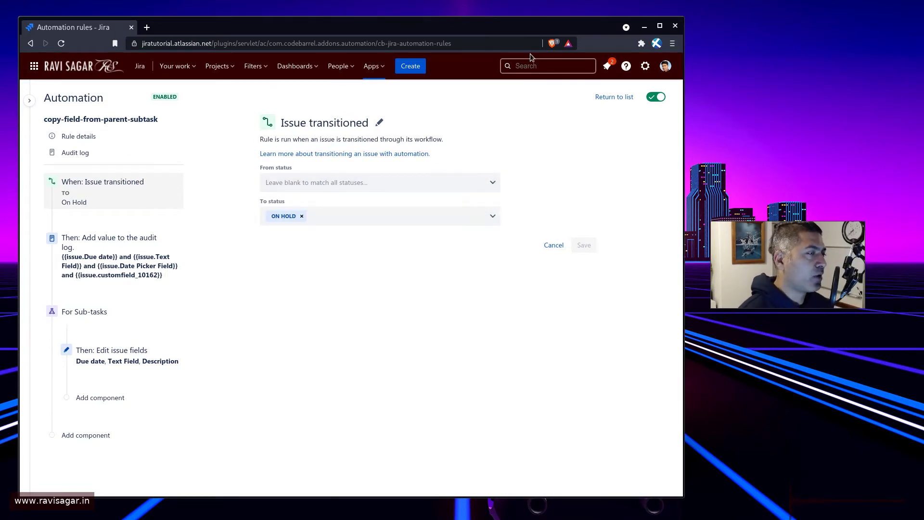
Open the recently viewed issue AN-282 "This is my parent" in a separate tab and examine its detail fields
click(539, 66)
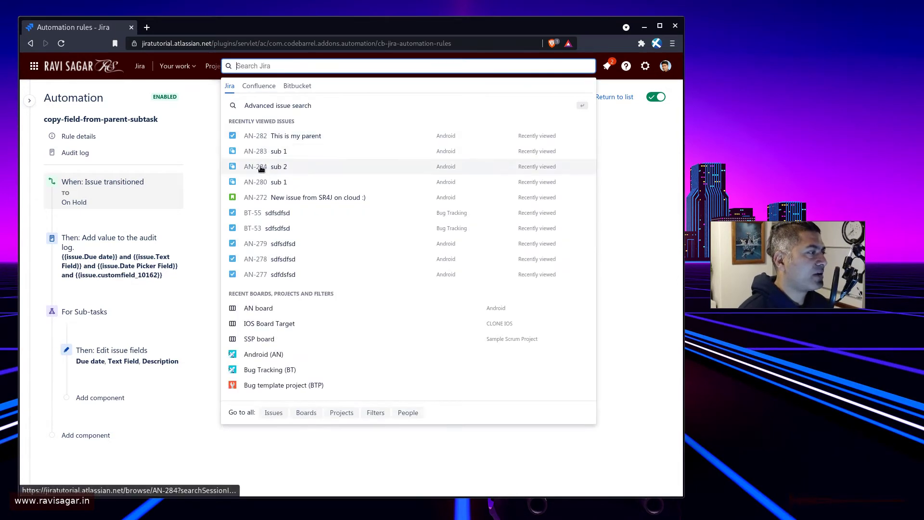
middle_click(255, 136)
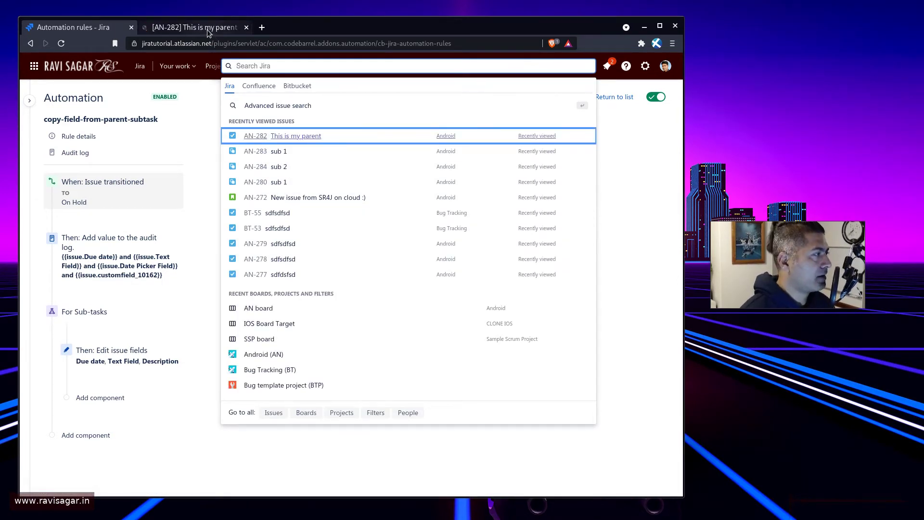
click(207, 31)
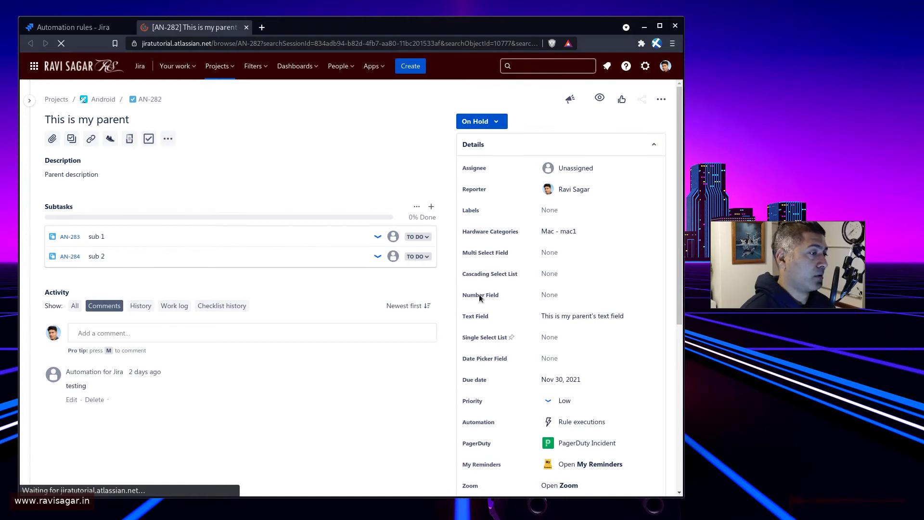
scroll(573, 320, down, 1)
scroll(573, 322, down, 1)
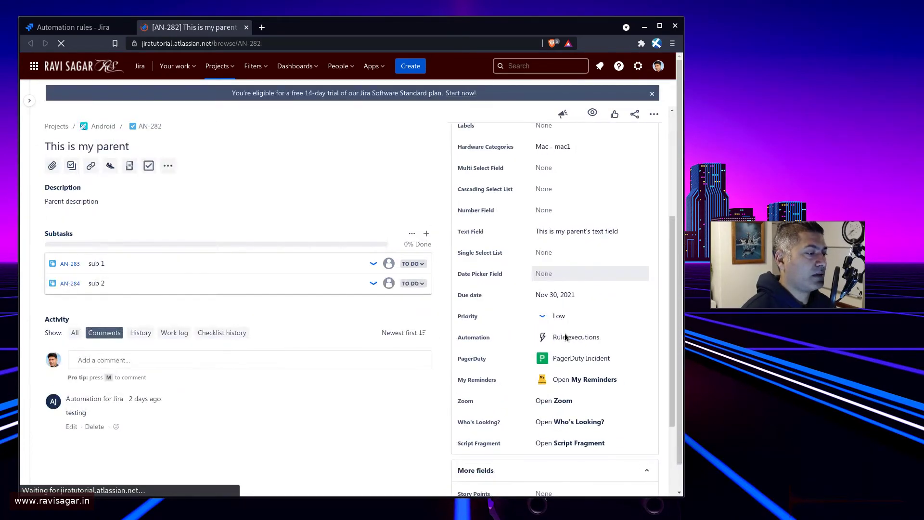
scroll(565, 337, down, 4)
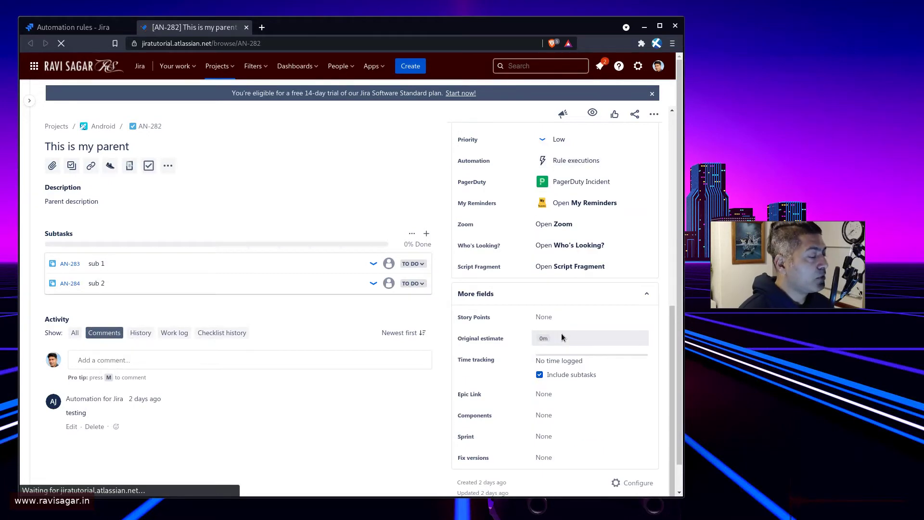
scroll(559, 328, up, 3)
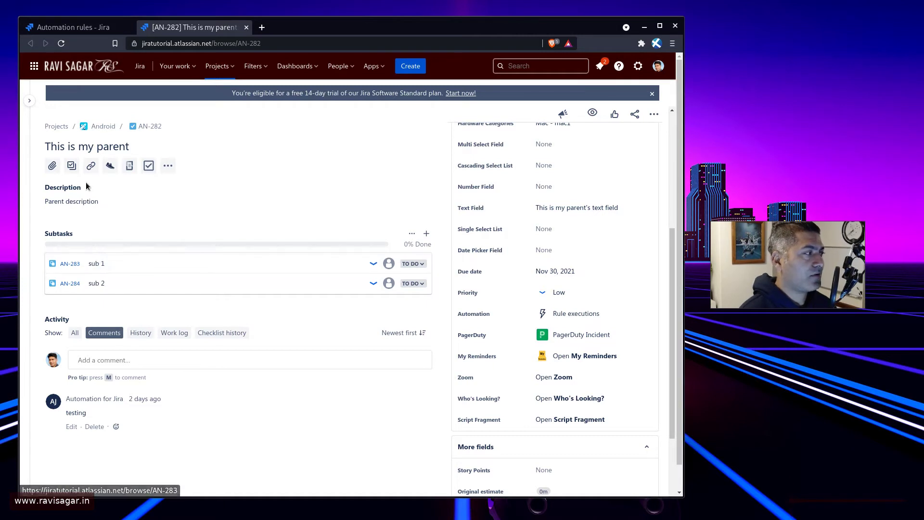
Create a subtask named "sub 3" under AN-282 and open the parent's Text Field for editing
click(73, 166)
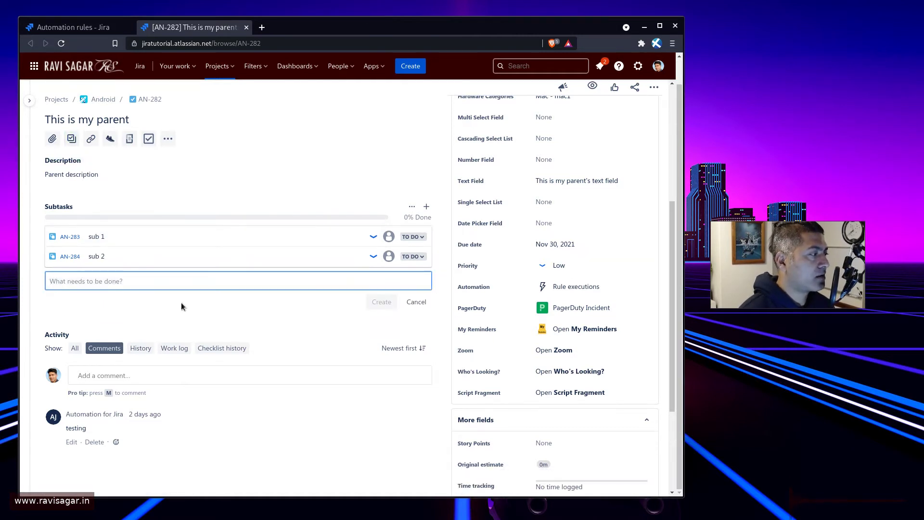
text(sub 3)
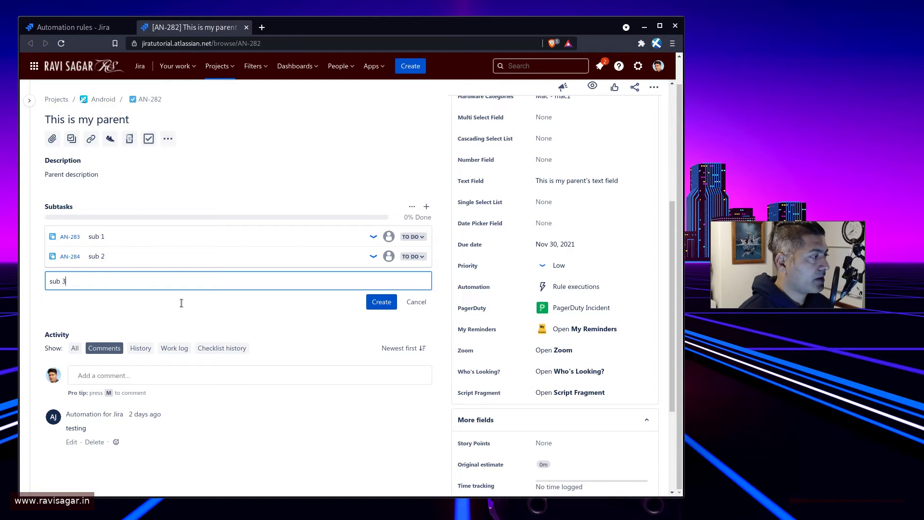
key(Return)
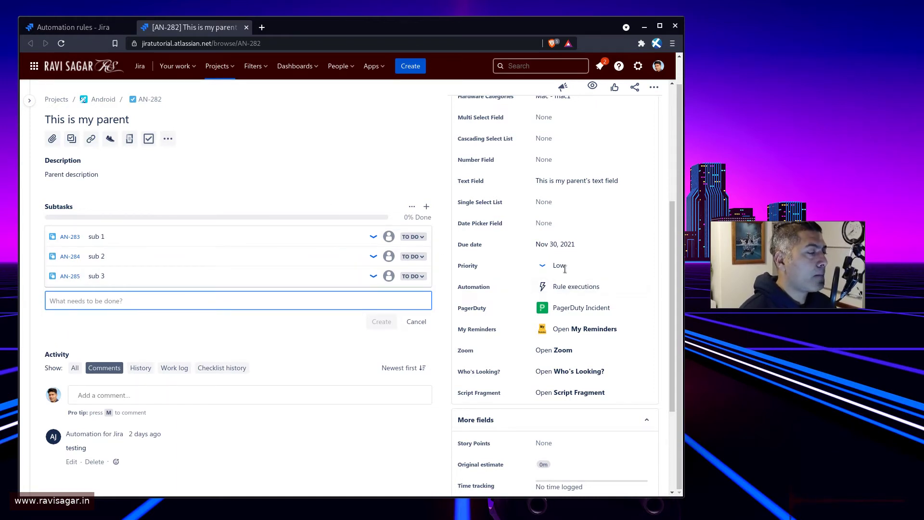
scroll(536, 252, up, 3)
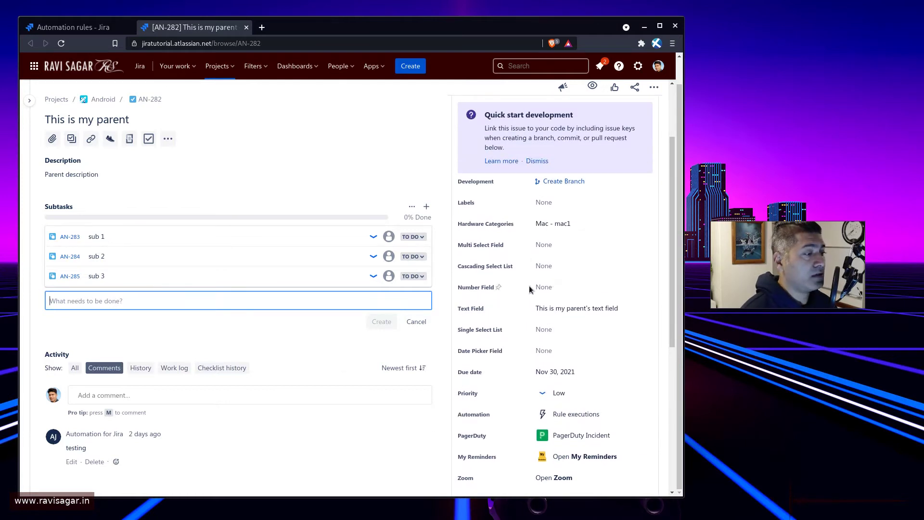
click(571, 308)
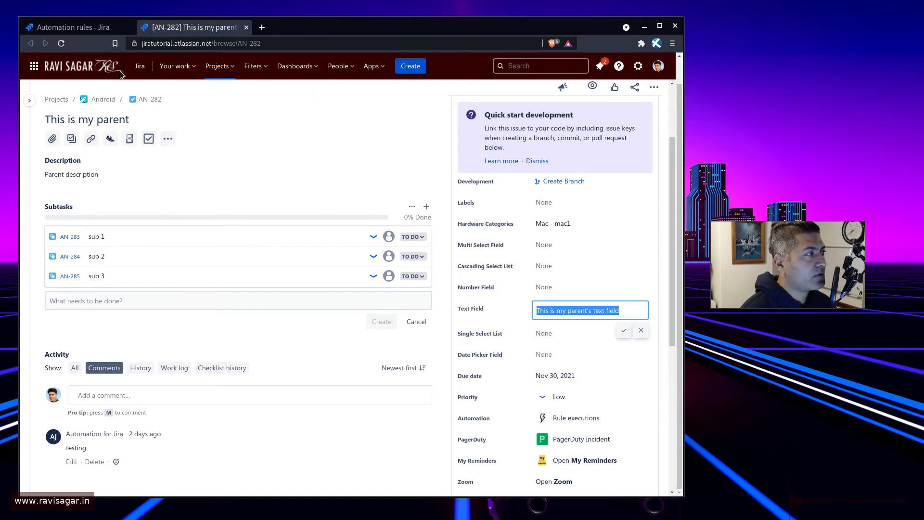
In the automation rule, add a related-issues branch for Sub-tasks directly after the audit log action
click(62, 27)
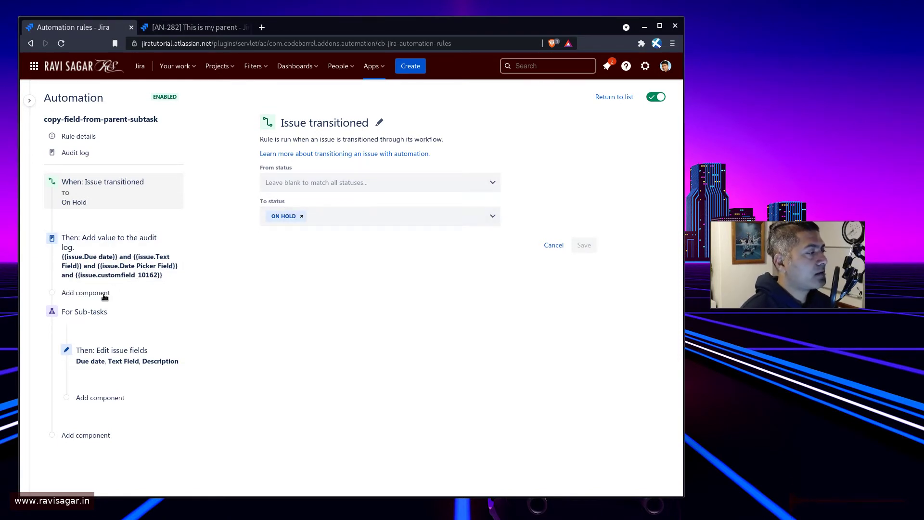
click(86, 292)
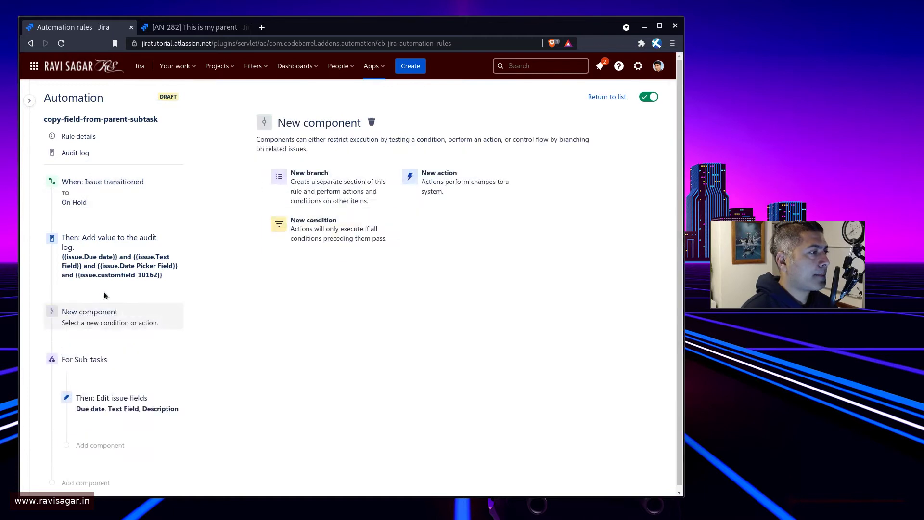
click(336, 194)
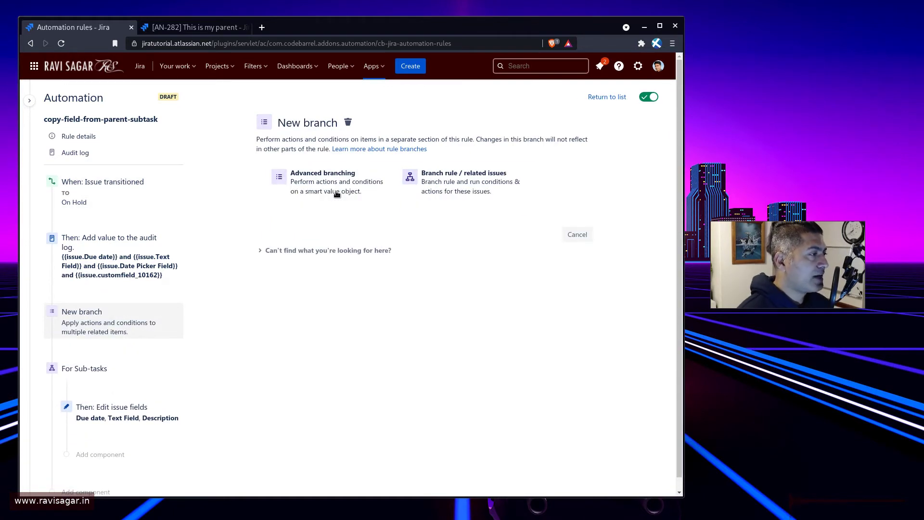
click(448, 177)
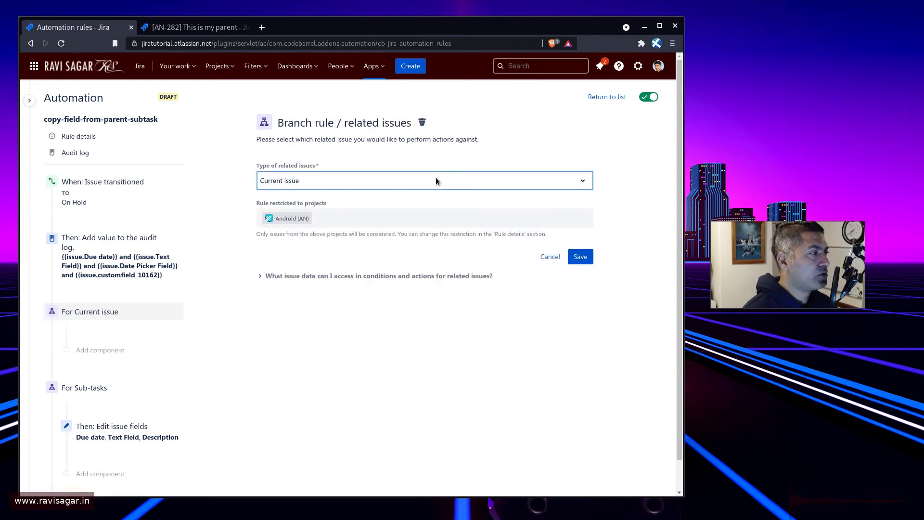
click(391, 177)
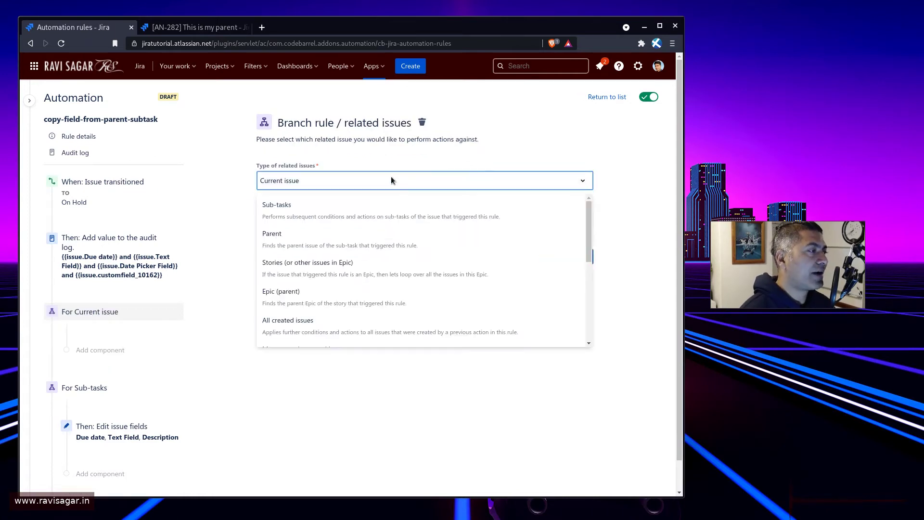
click(293, 212)
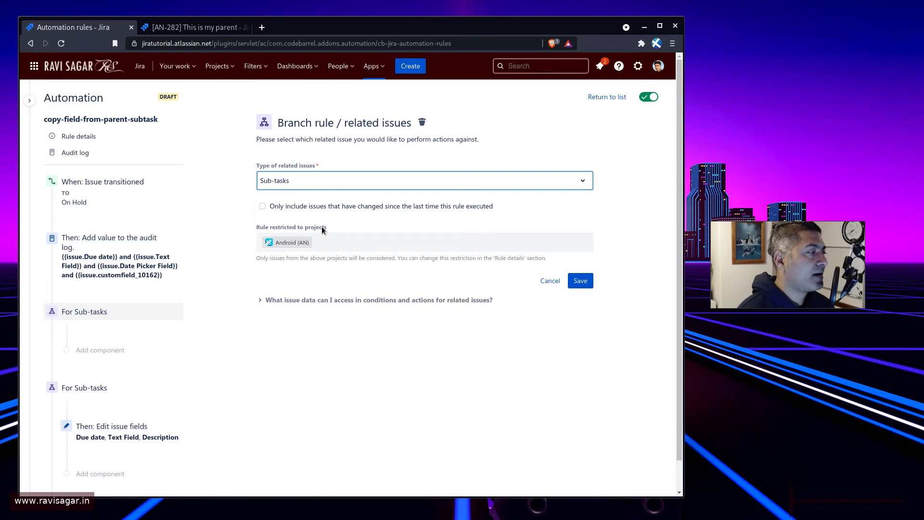
Delete the empty Sub-tasks branch located directly after the audit log action
click(182, 313)
scroll(182, 312, down, 1)
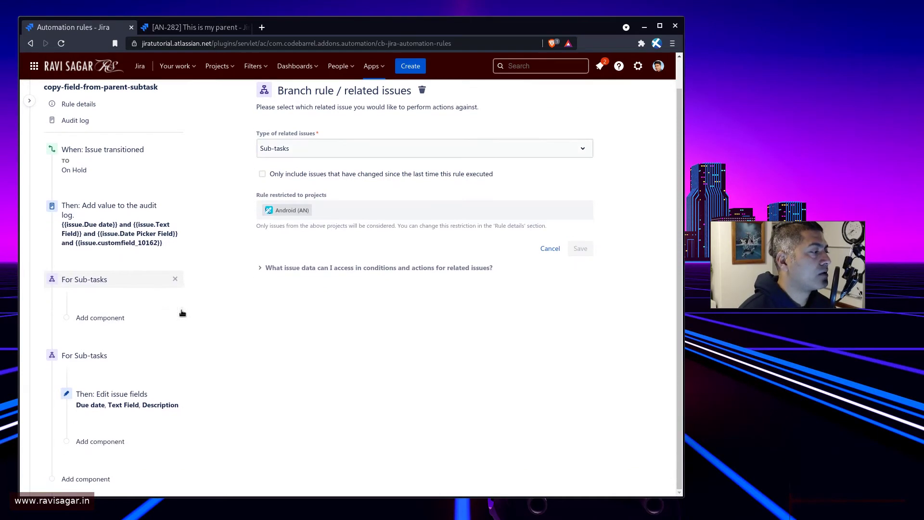
click(175, 280)
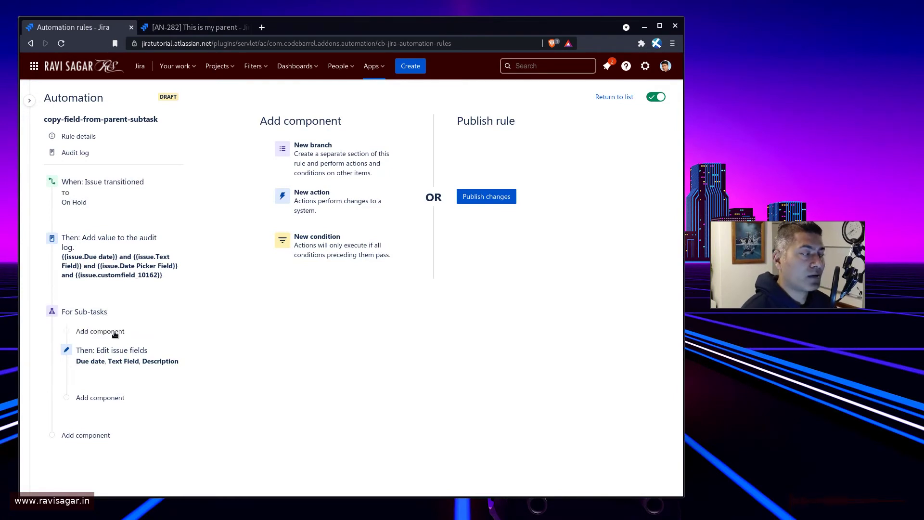
Add an Edit issue action at the start of the Sub-tasks branch and choose Due date as its field
mouse_move(109, 336)
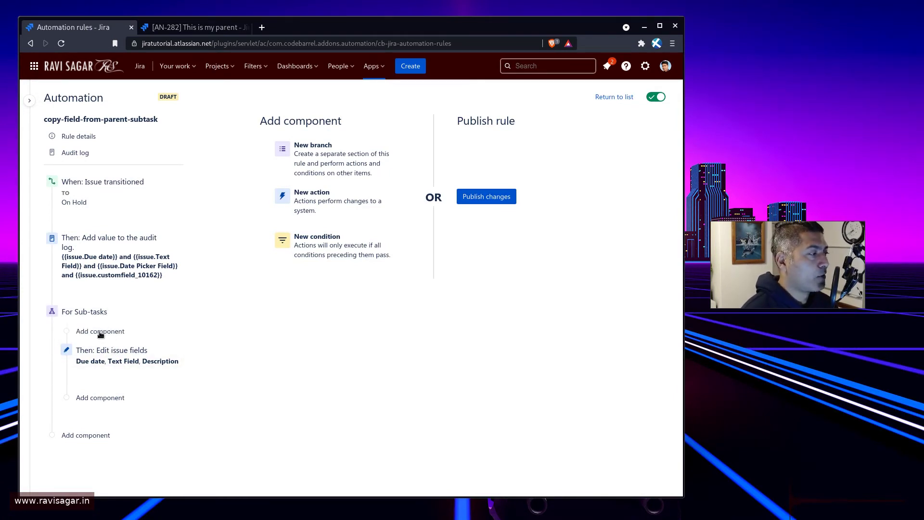
click(100, 332)
click(319, 182)
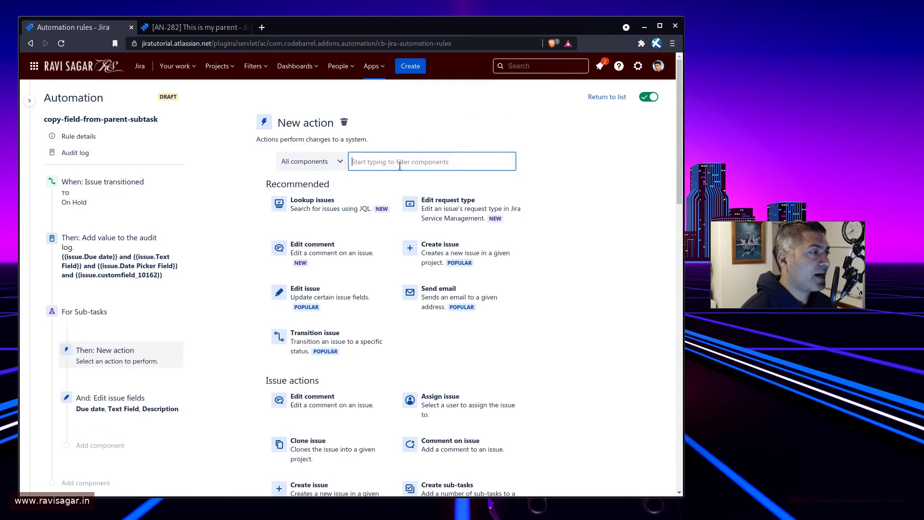
text(edi)
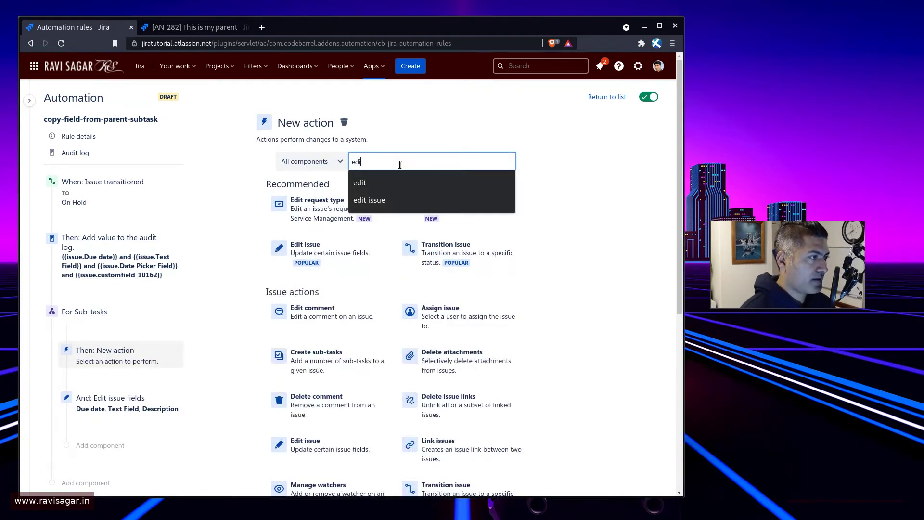
text(t)
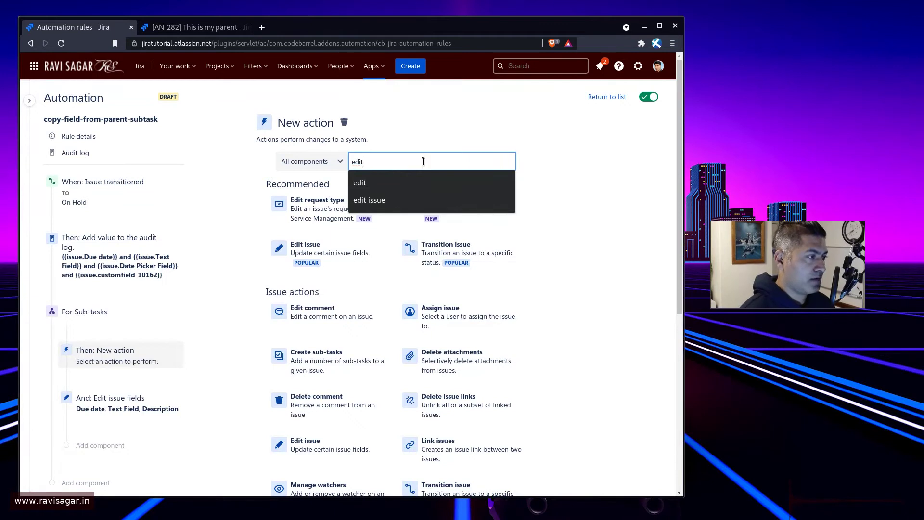
click(348, 256)
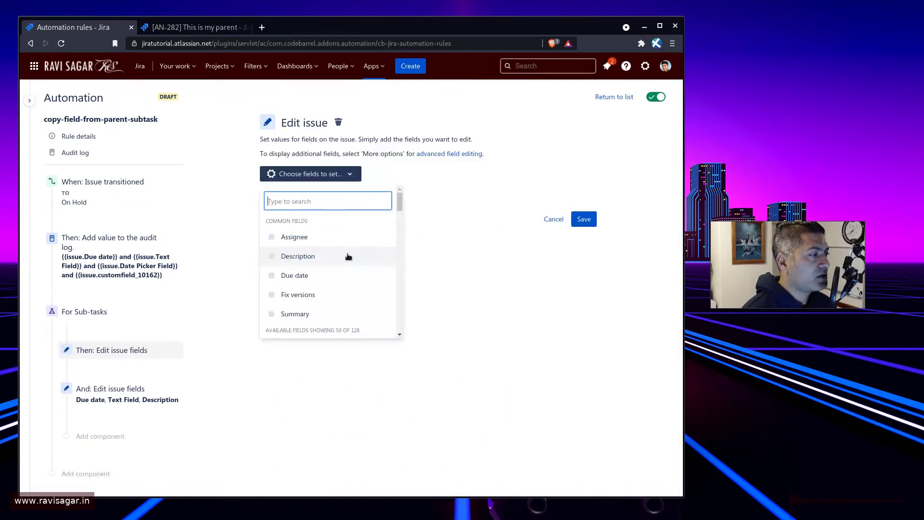
click(269, 279)
click(464, 179)
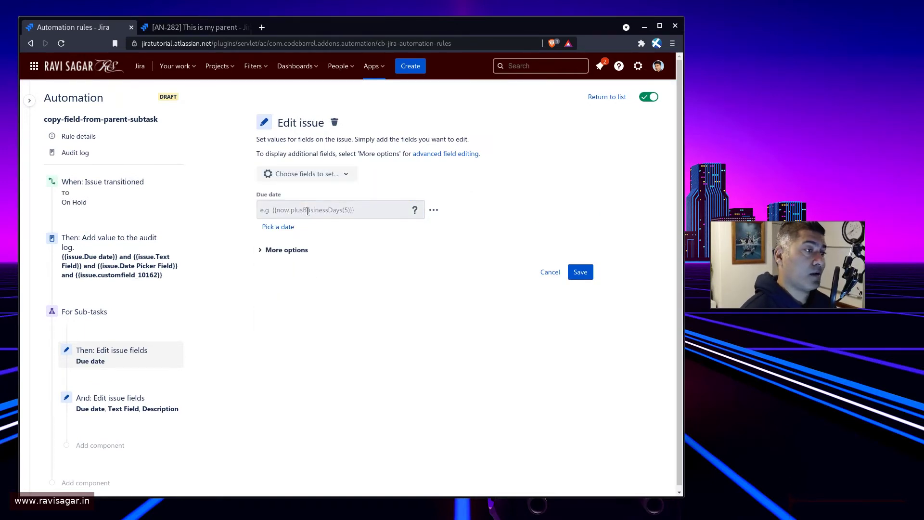
Set Due date to copy its value from the Parent issue, then discard the new Edit issue action
click(433, 210)
click(415, 263)
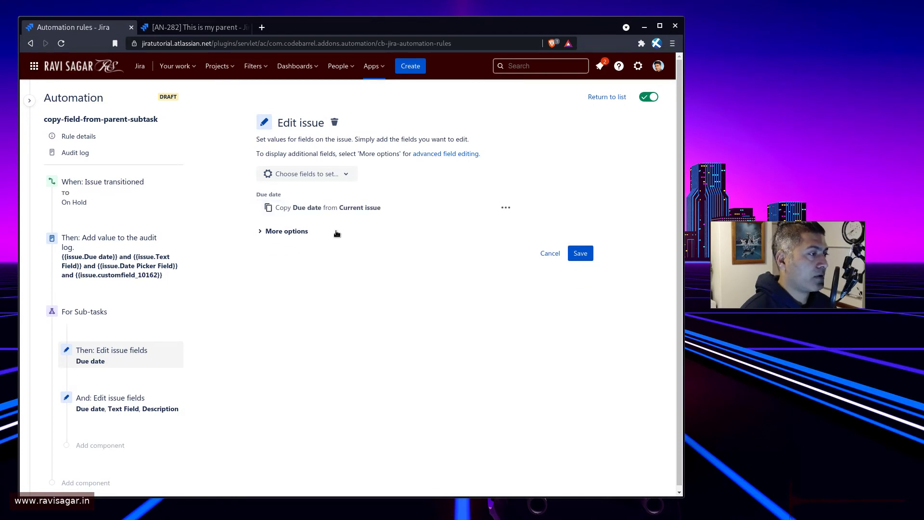
click(360, 215)
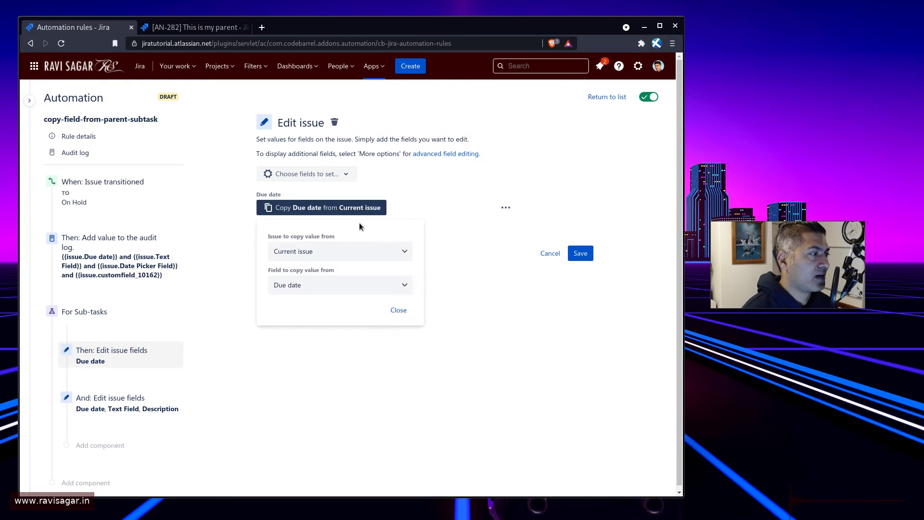
click(347, 255)
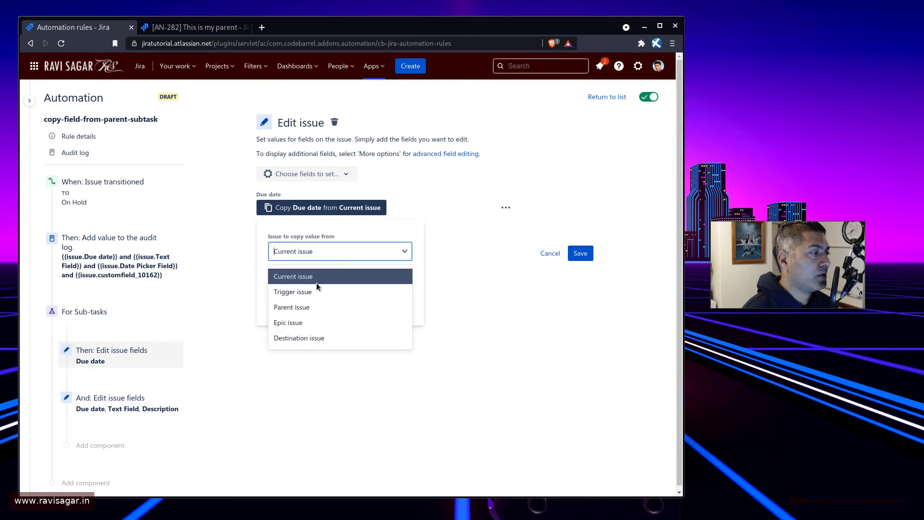
click(297, 309)
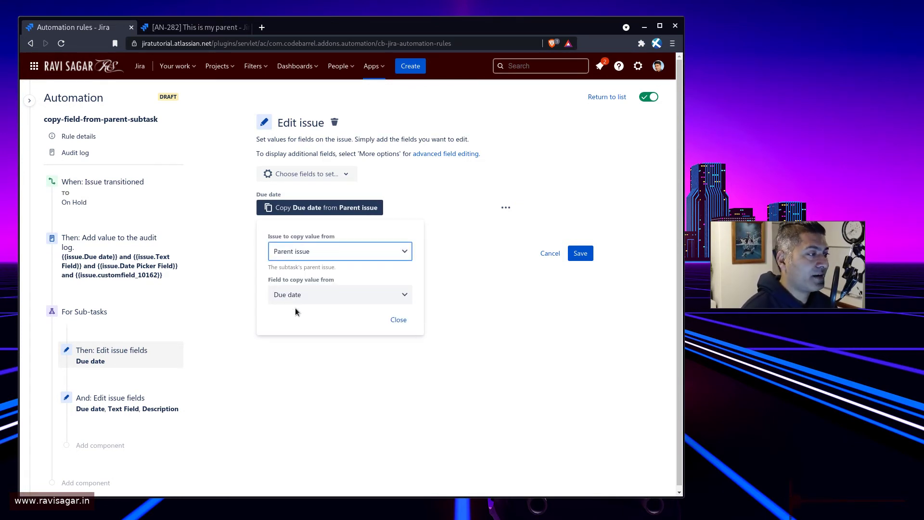
click(399, 320)
click(549, 254)
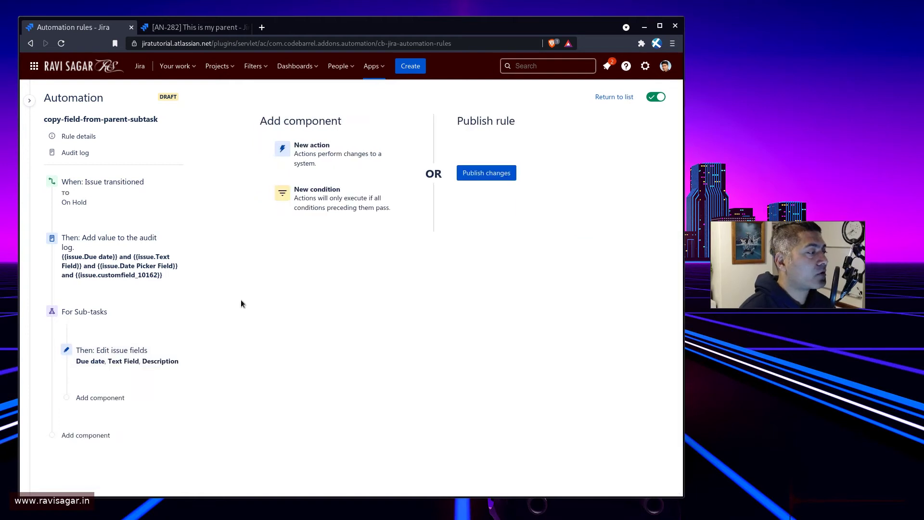
Review the fields copied by the Sub-tasks Edit issue action and the smart values in the audit log message
click(143, 352)
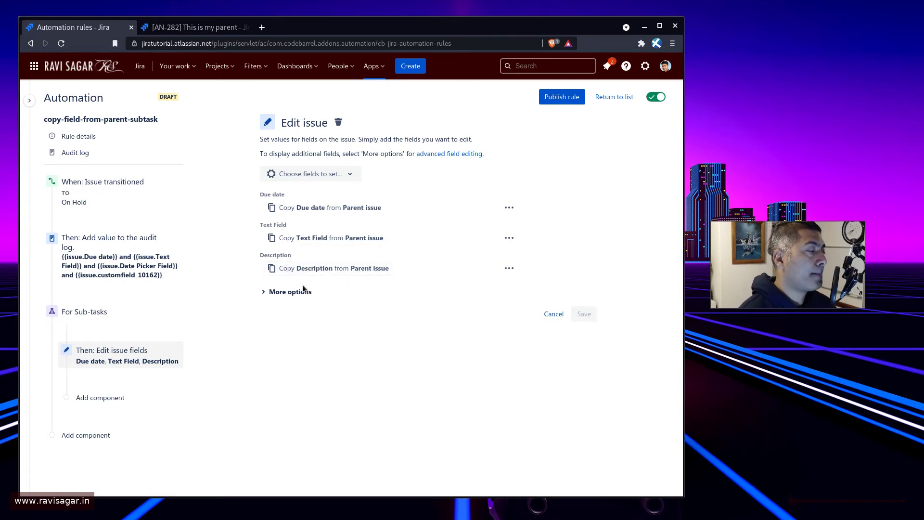
click(110, 261)
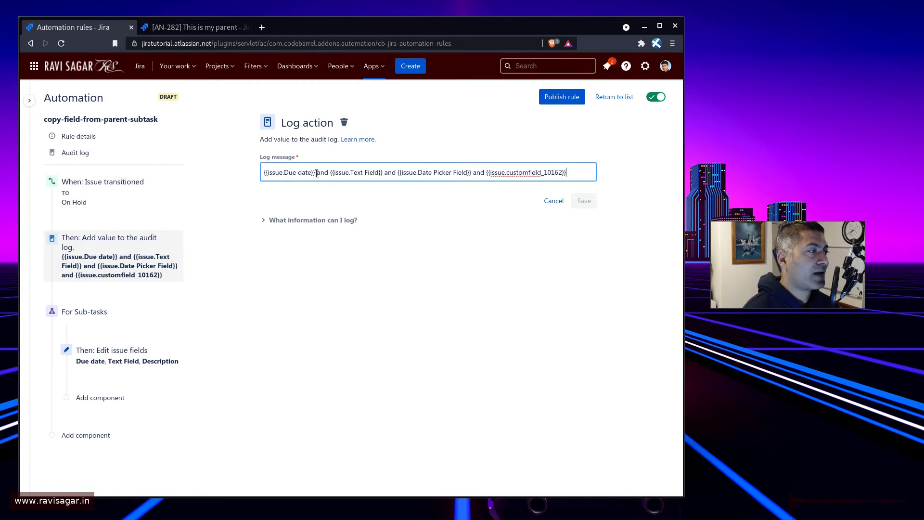
drag(316, 173, 260, 173)
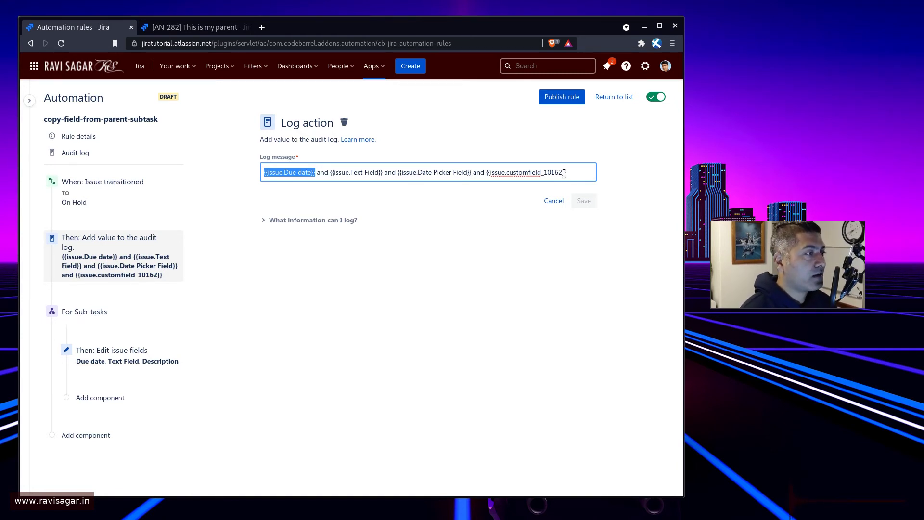
Publish the copy-field-from-parent-subtask rule and open its audit log
click(559, 97)
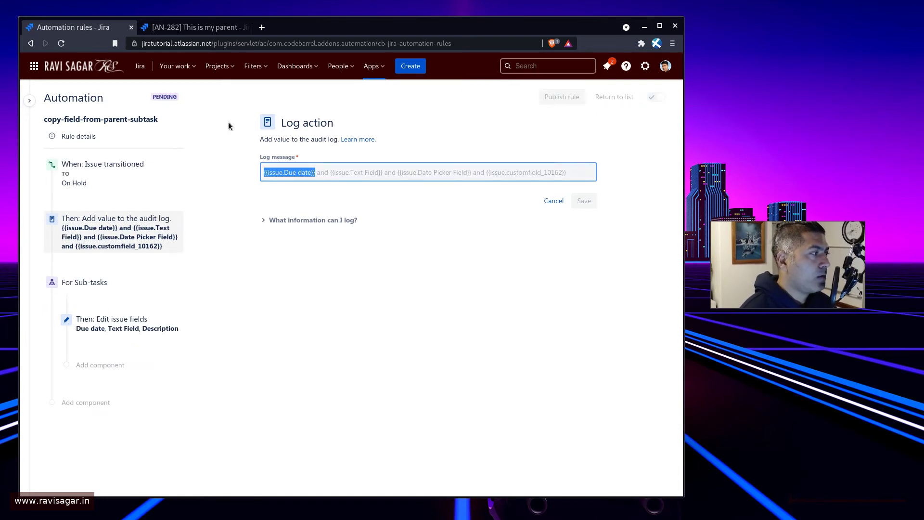
click(94, 153)
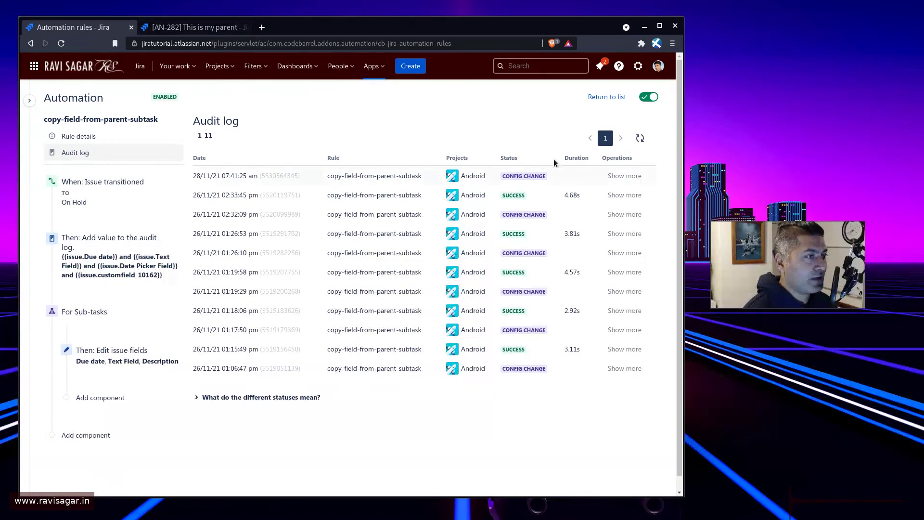
Transition the parent issue AN-282 to To Do and back to On Hold to trigger the rule
click(192, 28)
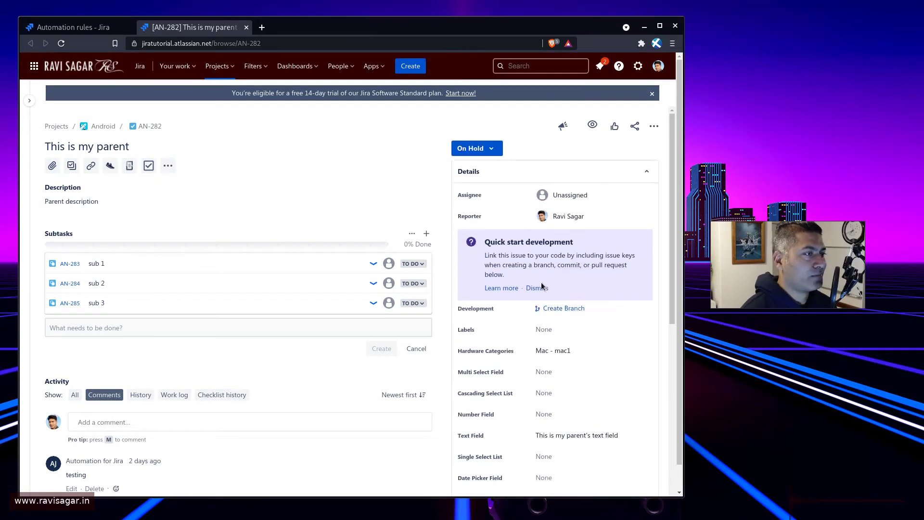
click(495, 149)
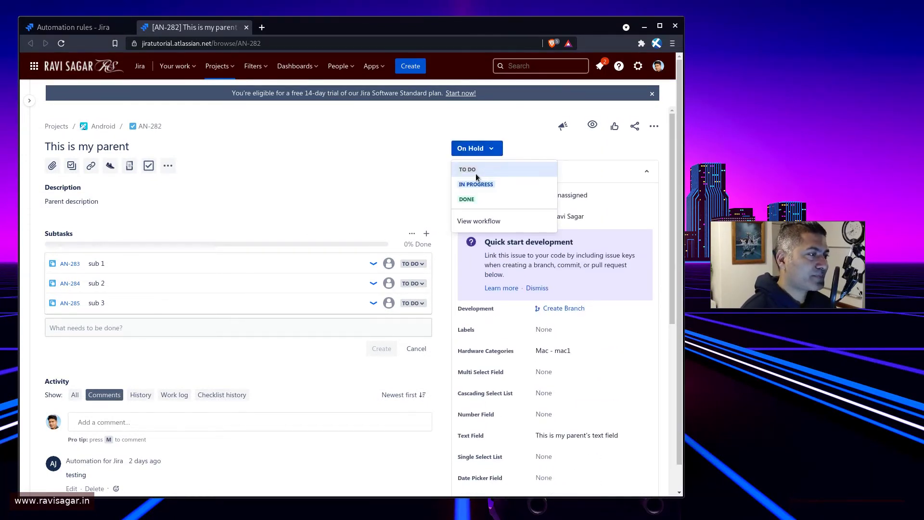
click(476, 173)
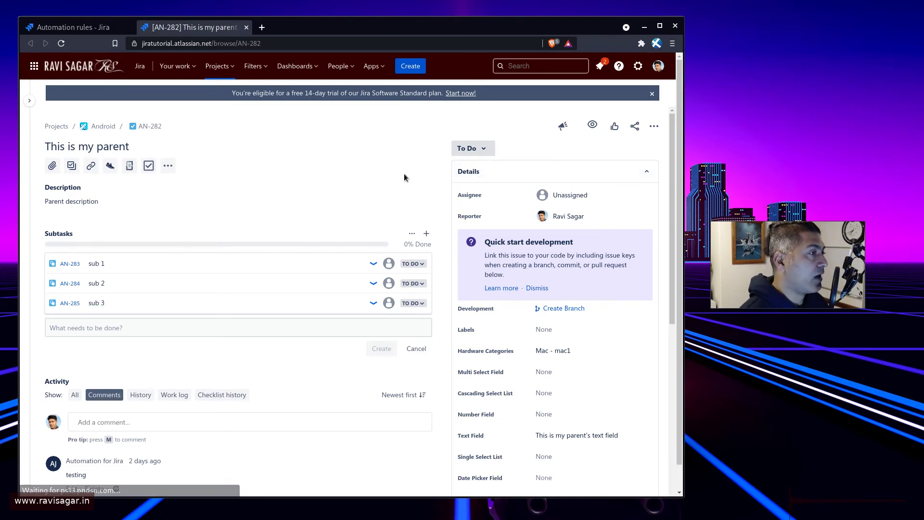
click(482, 149)
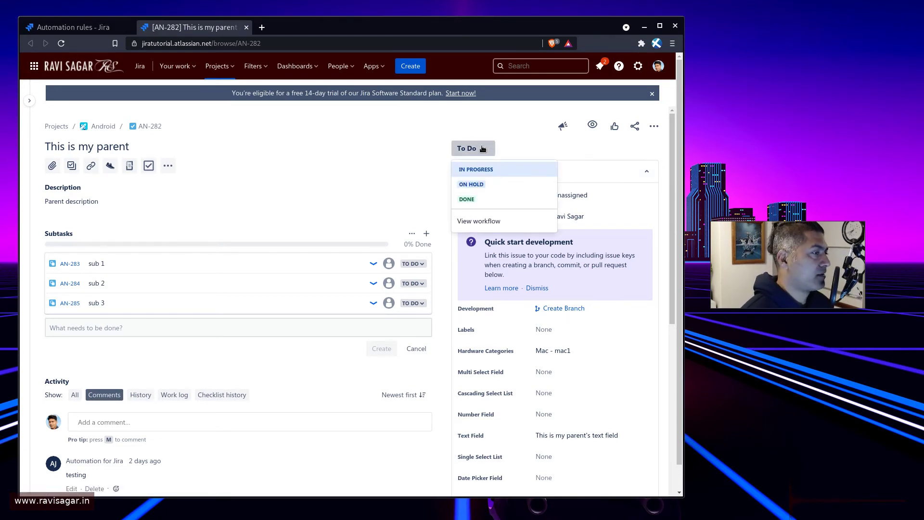
click(478, 186)
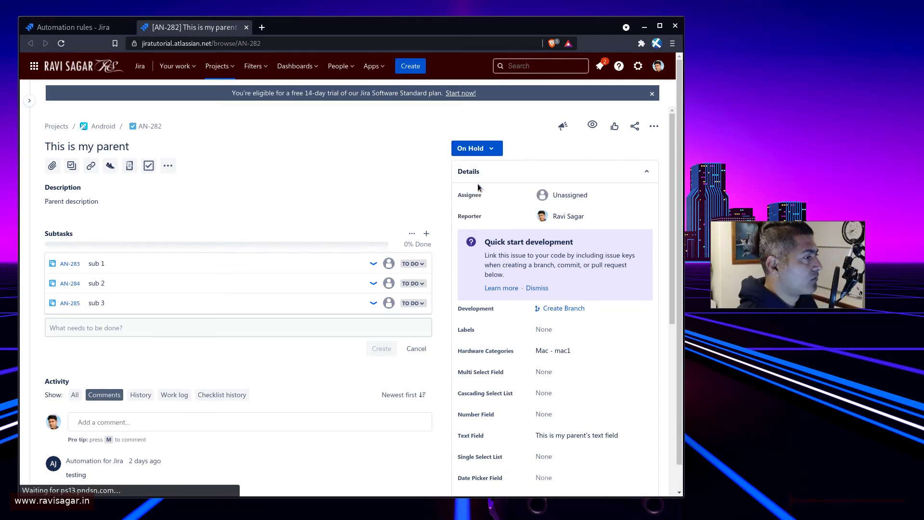
Refresh the rule's audit log and examine the logged field values in the newest execution's details
click(73, 31)
click(646, 143)
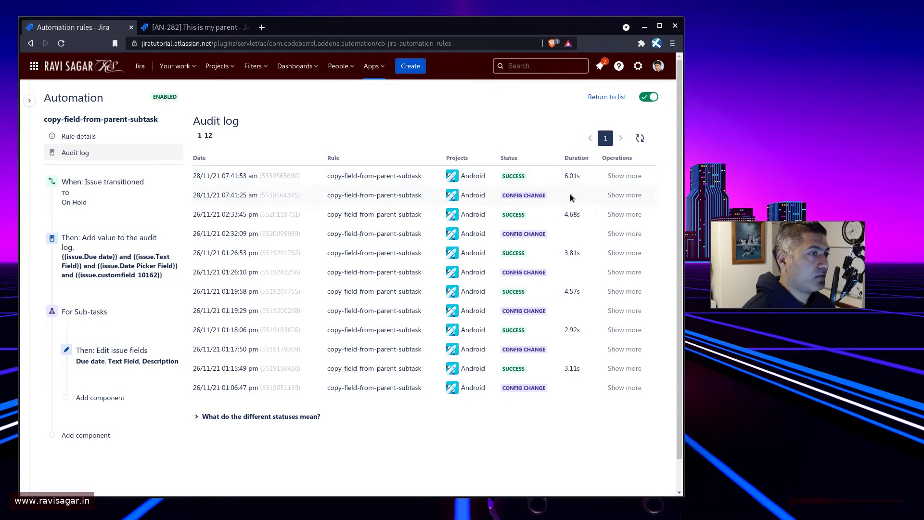
click(625, 176)
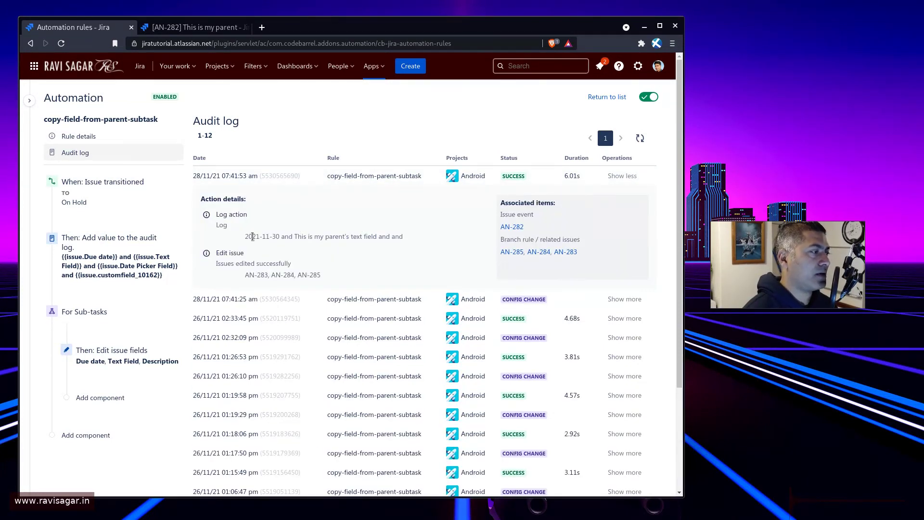
drag(279, 237, 403, 236)
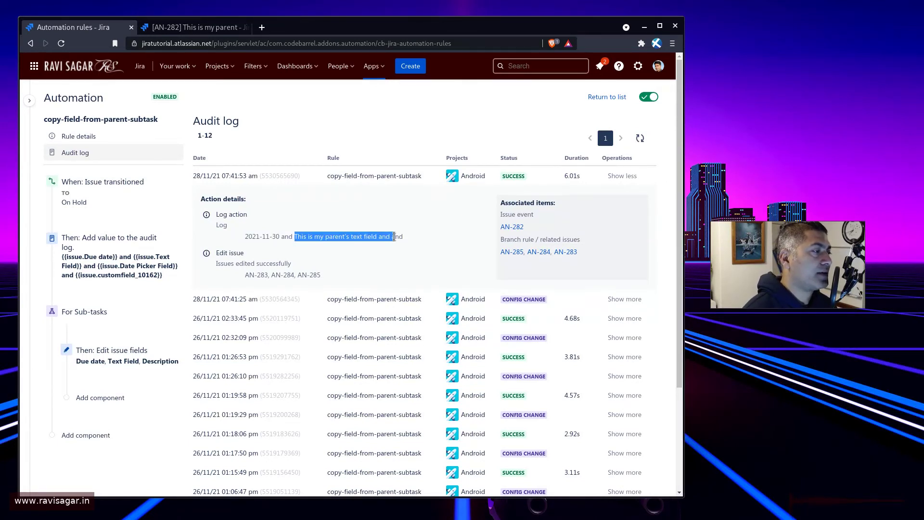
Open subtask AN-285 from the parent issue and check its Description, Text Field and Due date
click(179, 27)
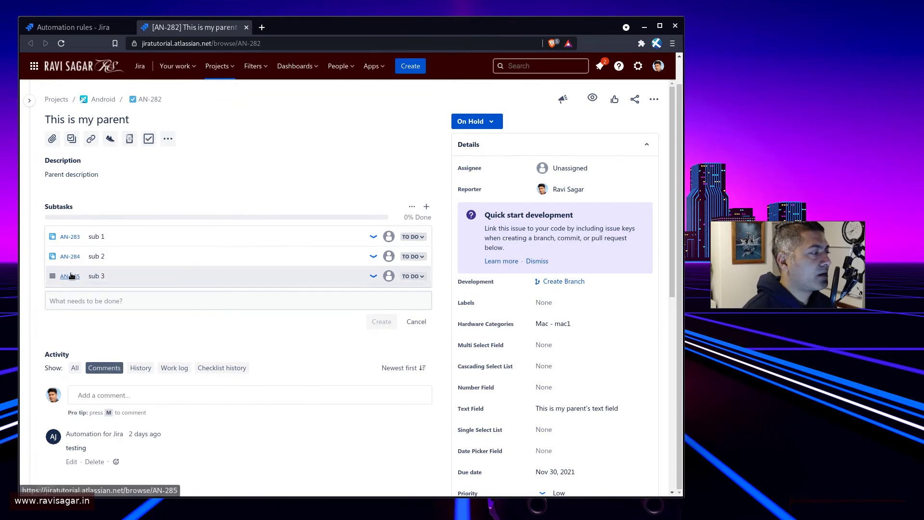
click(70, 276)
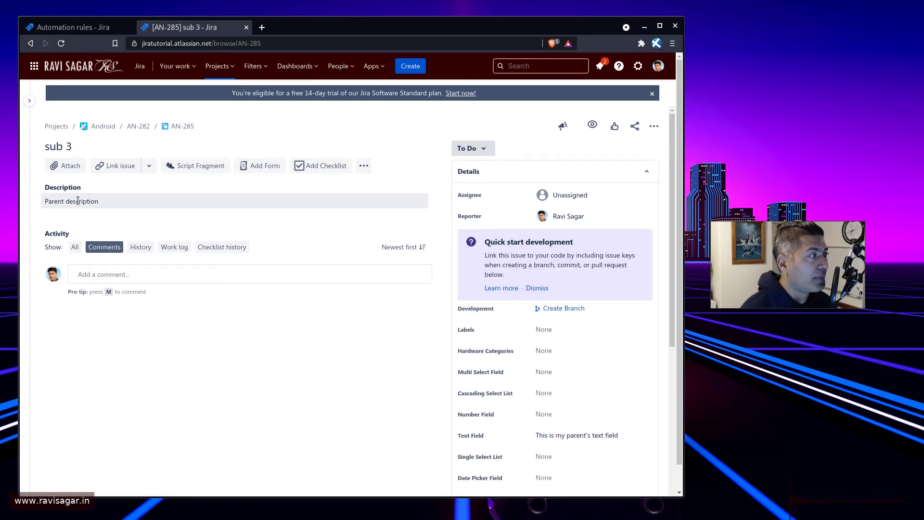
scroll(557, 332, down, 3)
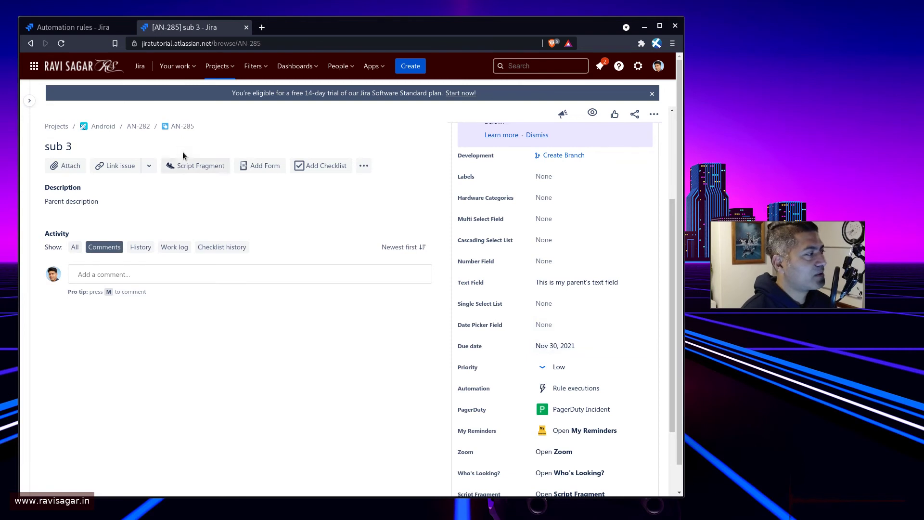
Return to the automation rule and review its details, including scope and project, and its Issue transitioned trigger
click(66, 29)
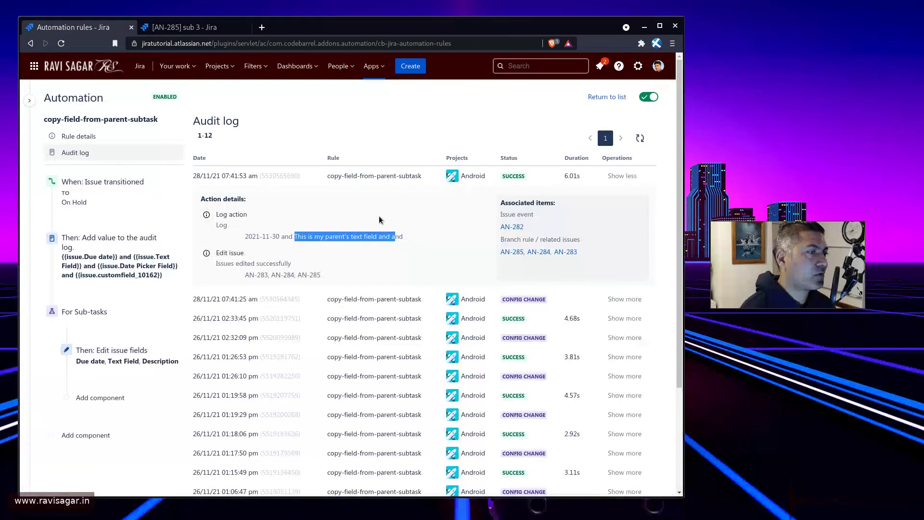
click(118, 138)
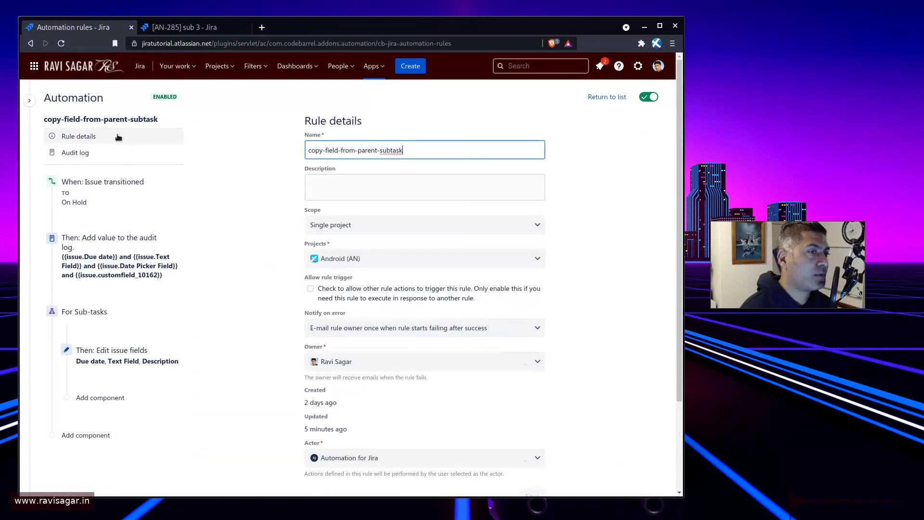
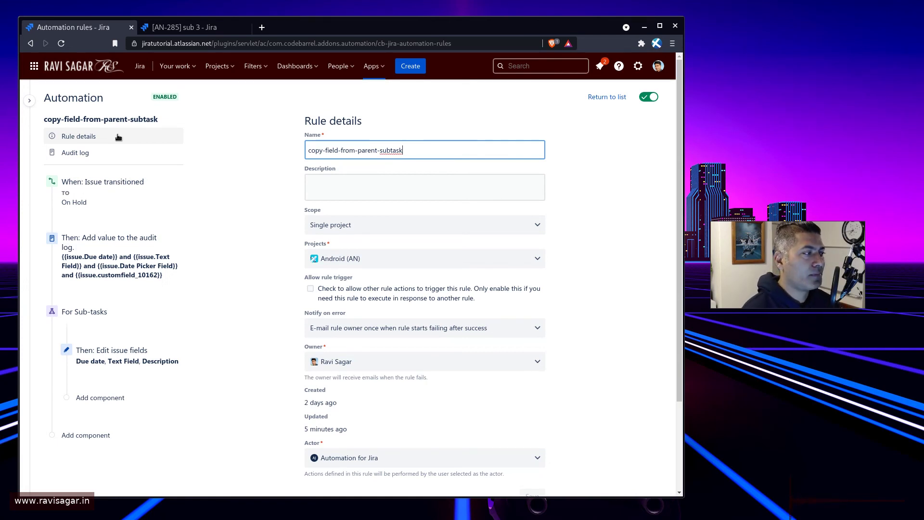
click(98, 201)
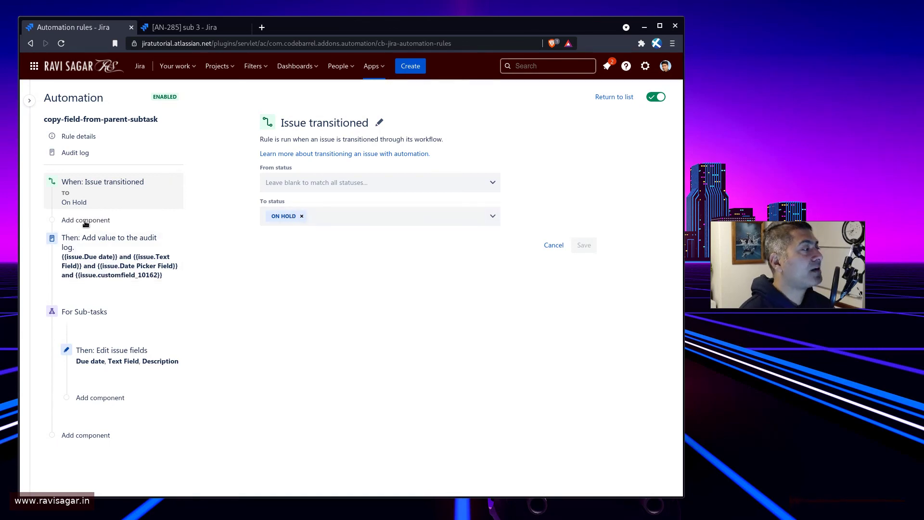
click(86, 136)
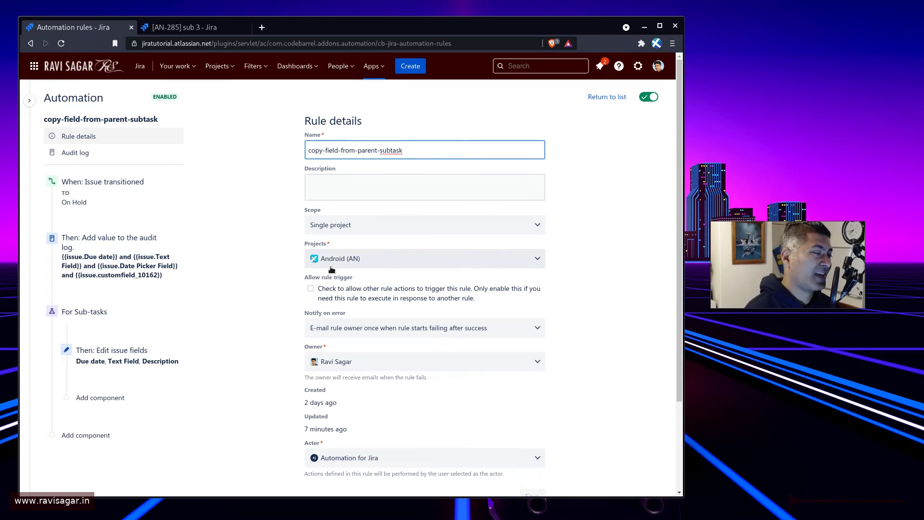
click(108, 194)
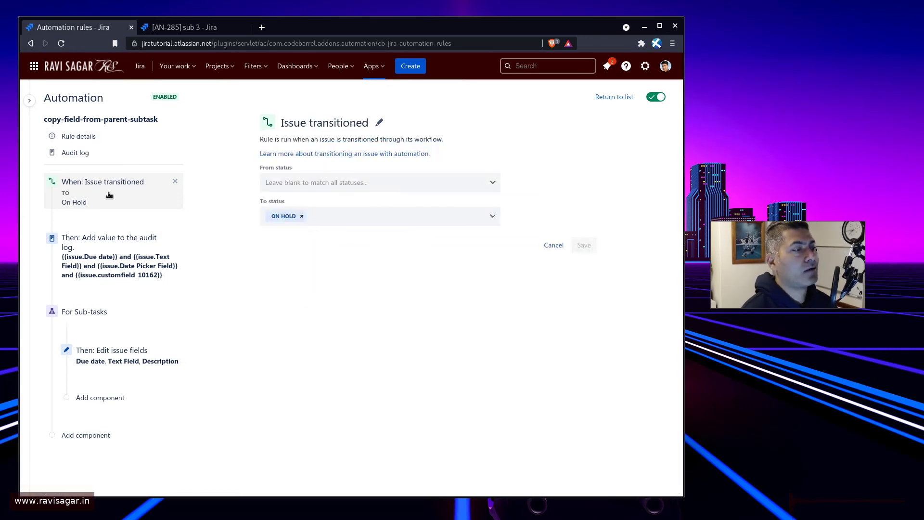